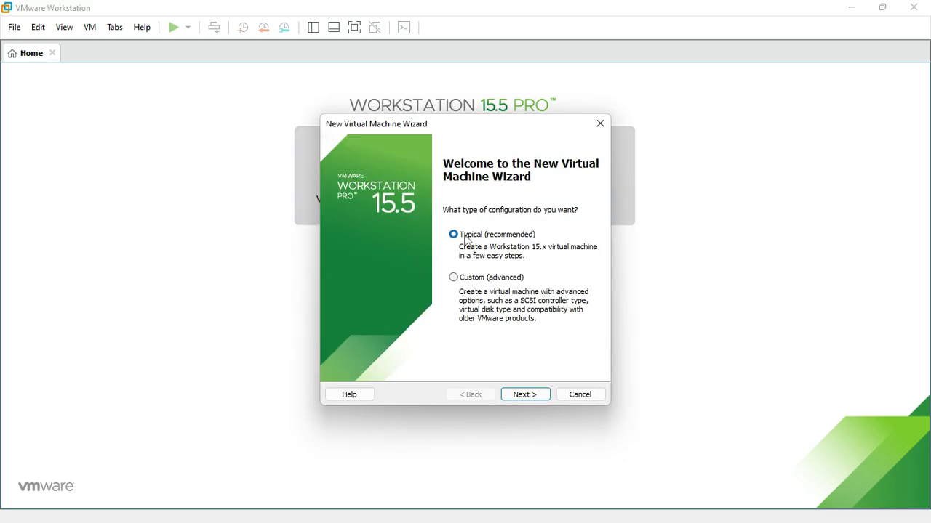
- Continue the New Virtual Machine Wizard with the Typical (recommended) configuration
left_click(519, 393)
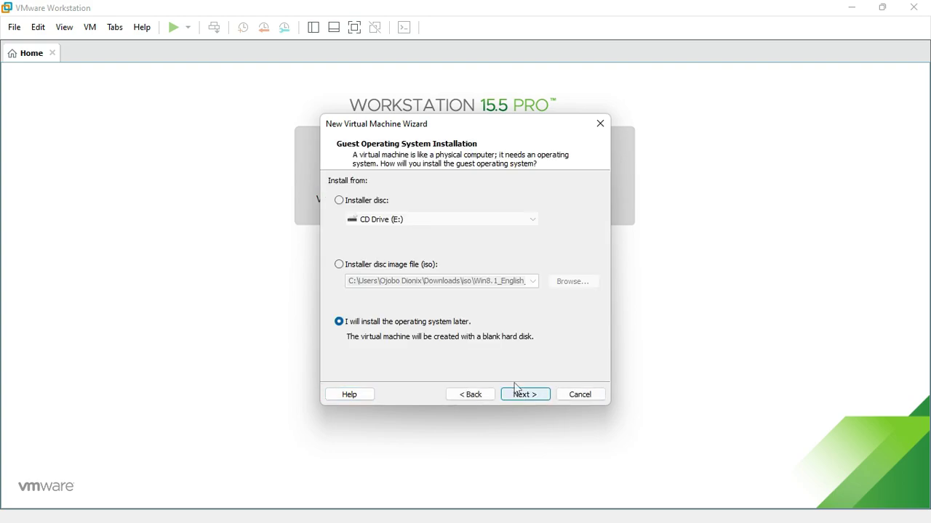
- Set ubuntu-20.04.3-desktop-amd64.iso as the installer disc image and continue to Easy Install
left_click(349, 266)
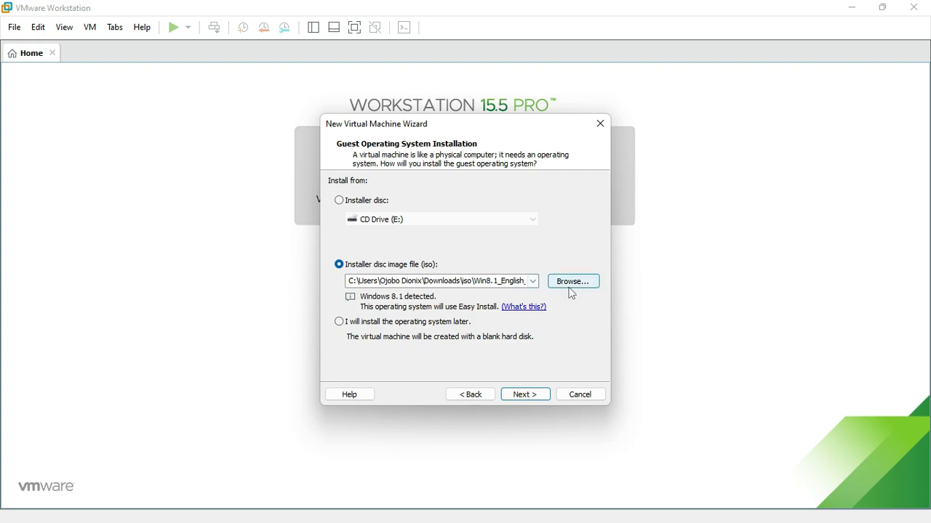
left_click(568, 285)
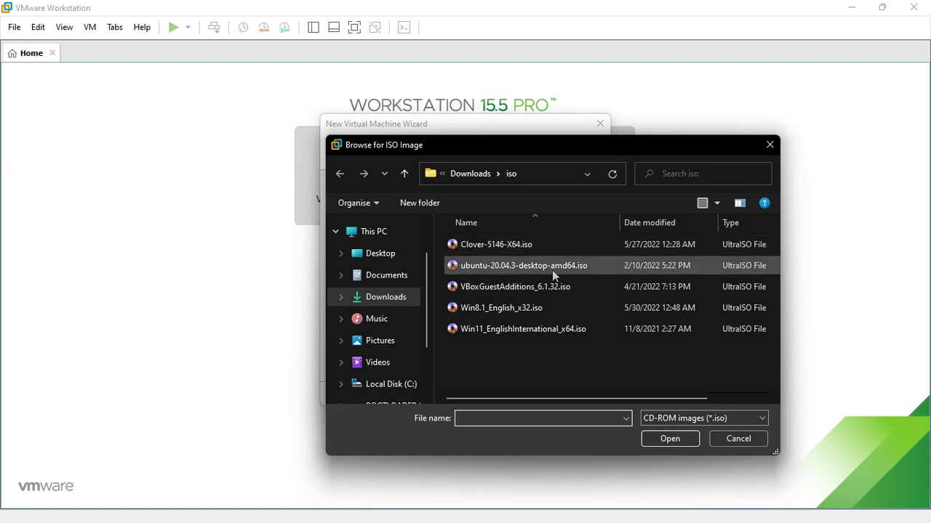
left_click(553, 271)
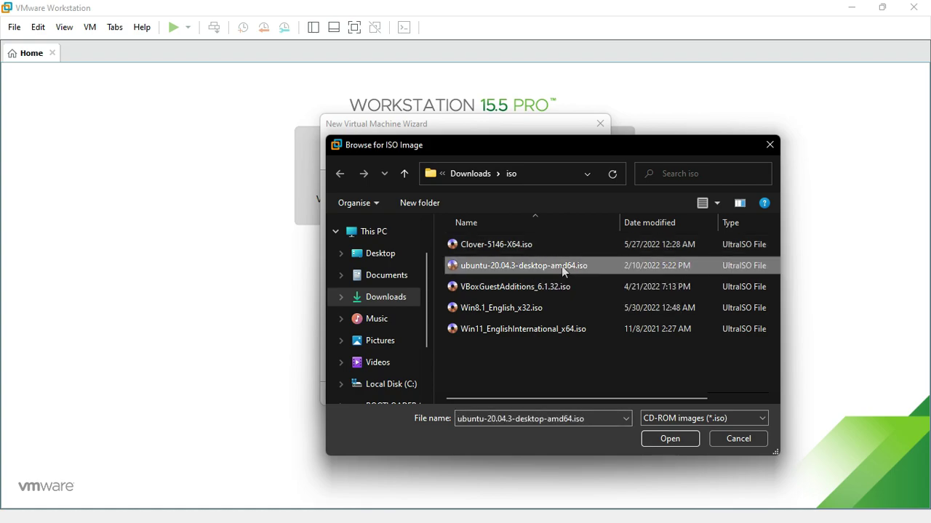
left_click(661, 440)
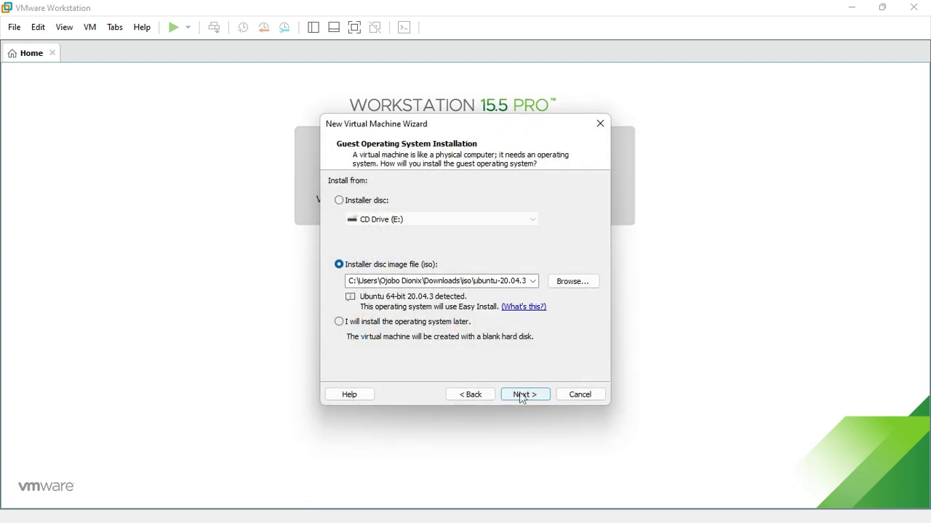
left_click(522, 396)
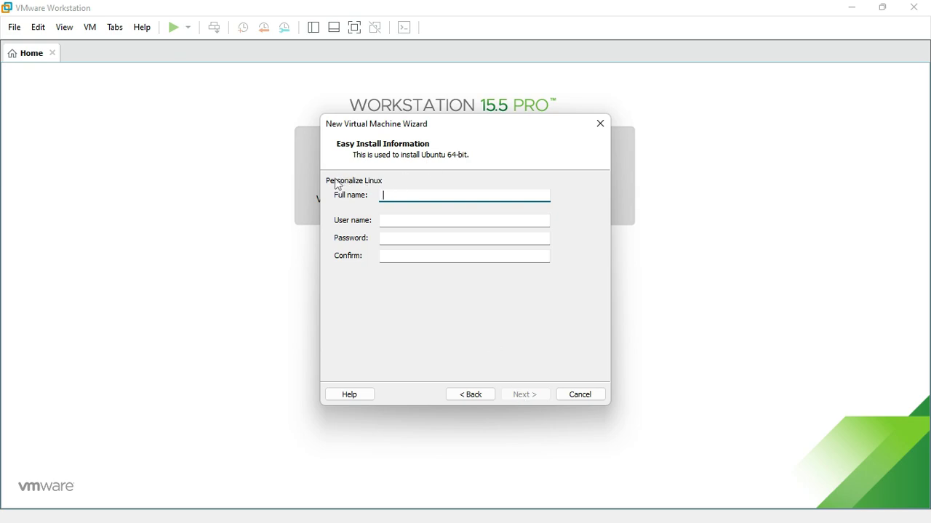
- Enter the Linux full name, user name and matching password for Easy Install, then continue
type("Tech Tuts")
left_click(400, 218)
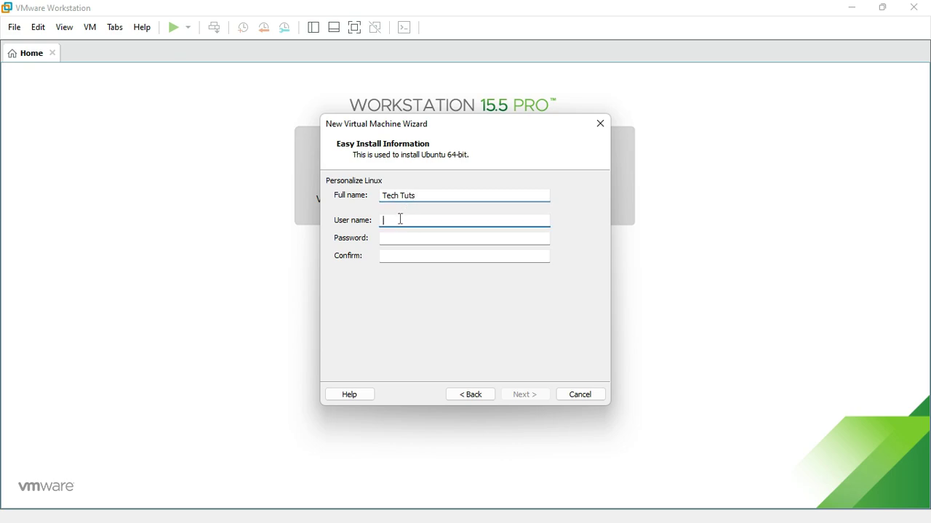
type("techtut")
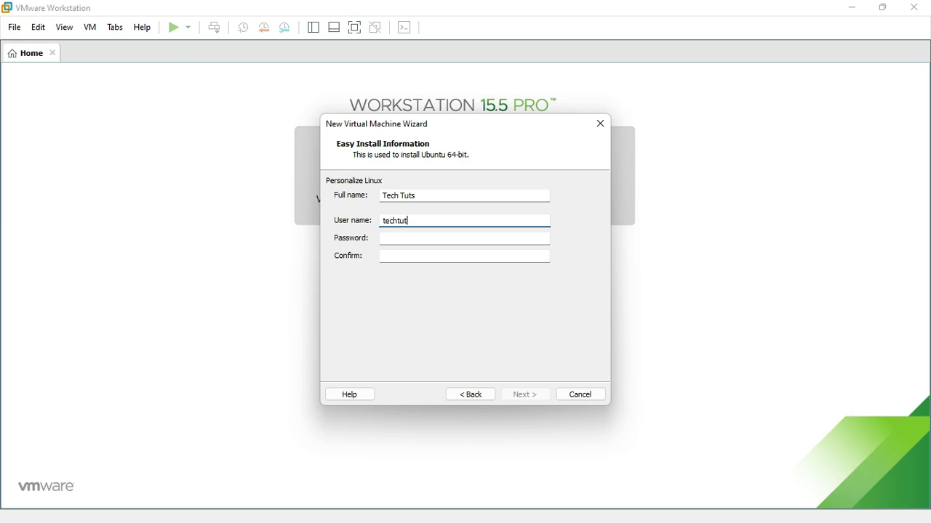
type("s")
left_click(396, 241)
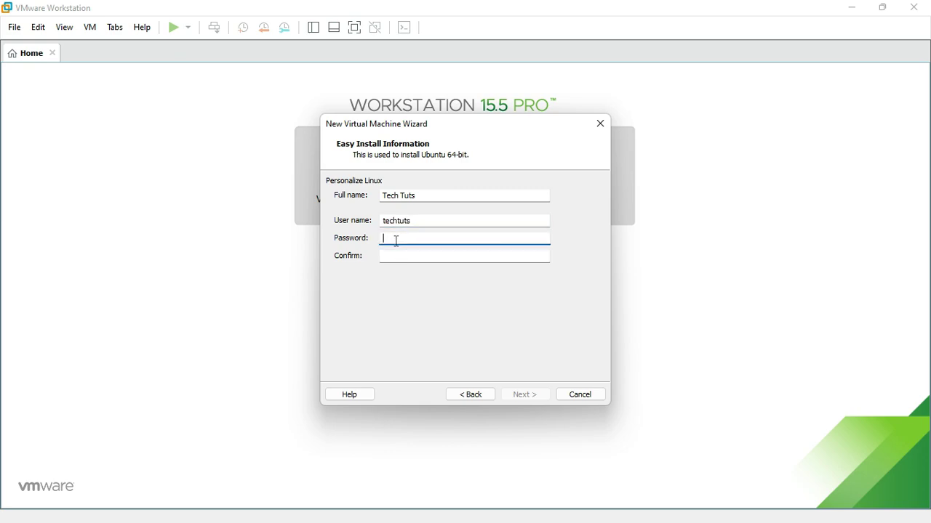
left_click(396, 258)
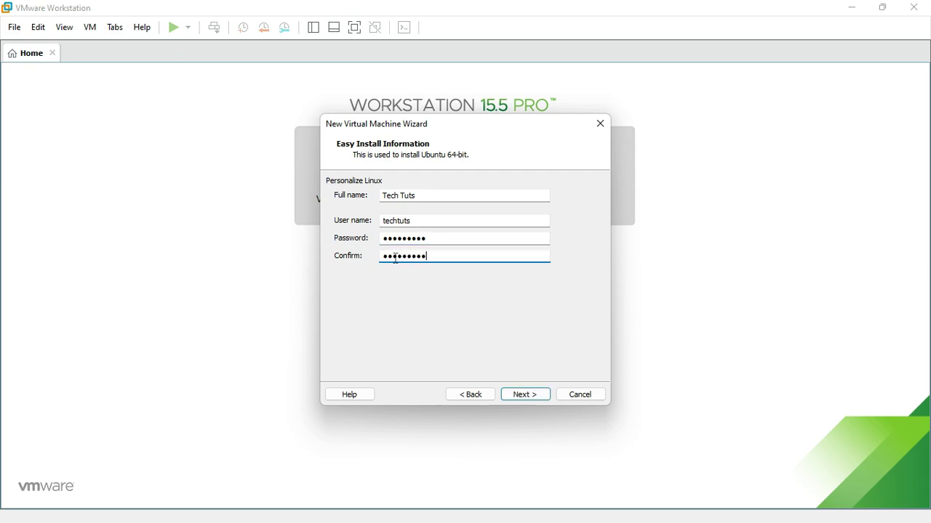
left_click(526, 395)
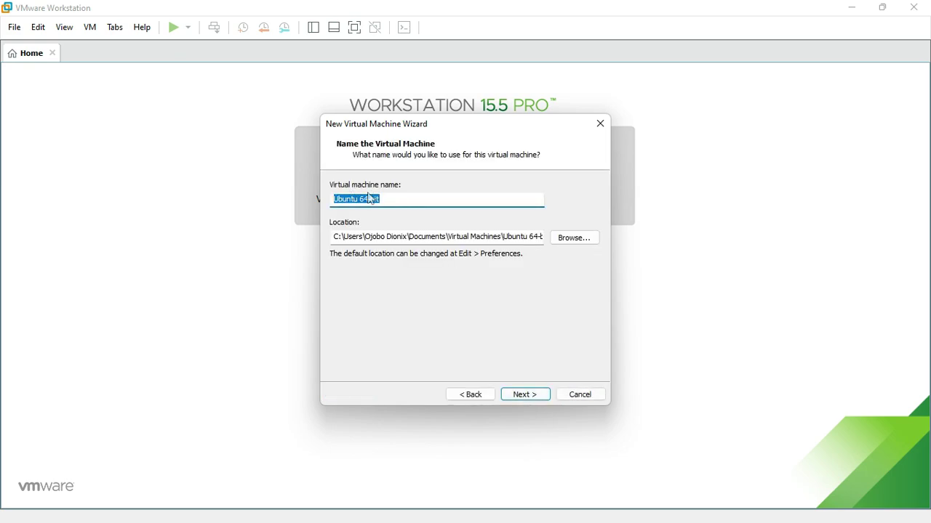
- Keep the name Ubuntu 64-bit and a 20 GB split disk, then customize hardware
left_click(517, 399)
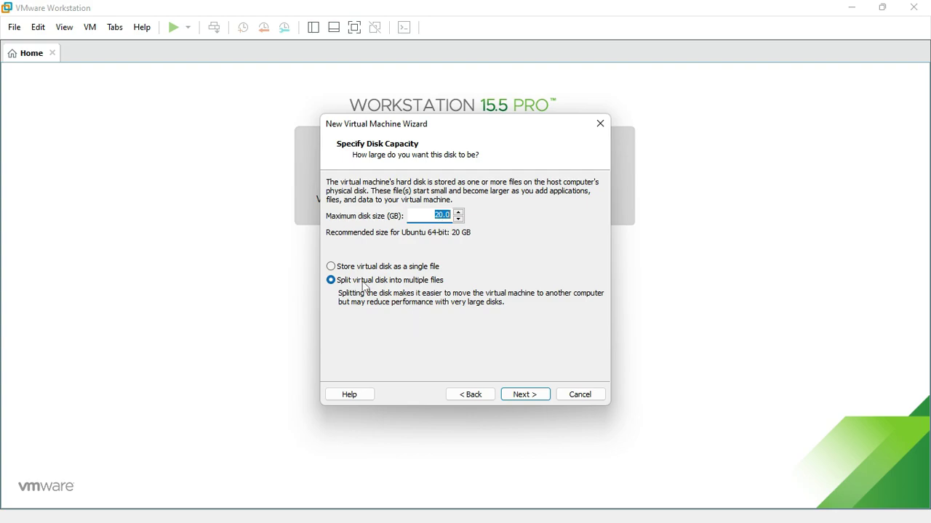
left_click(519, 398)
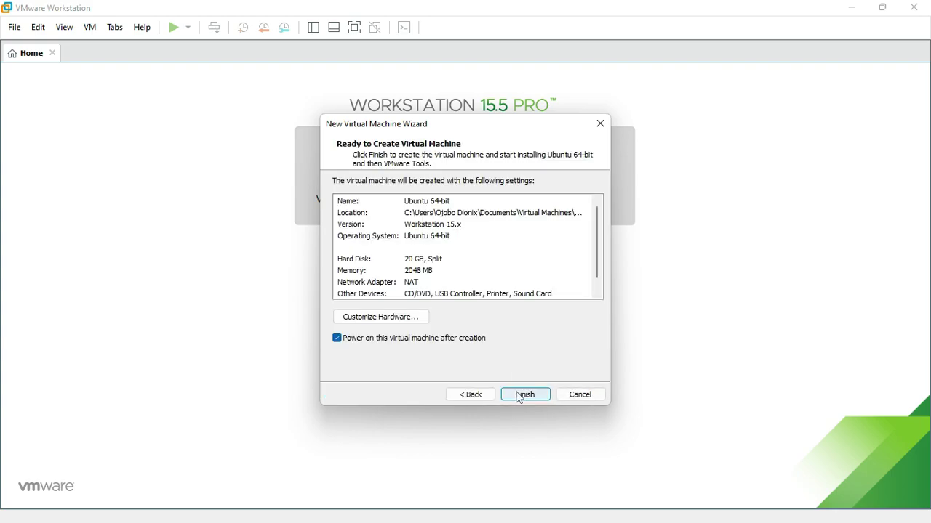
left_click(393, 319)
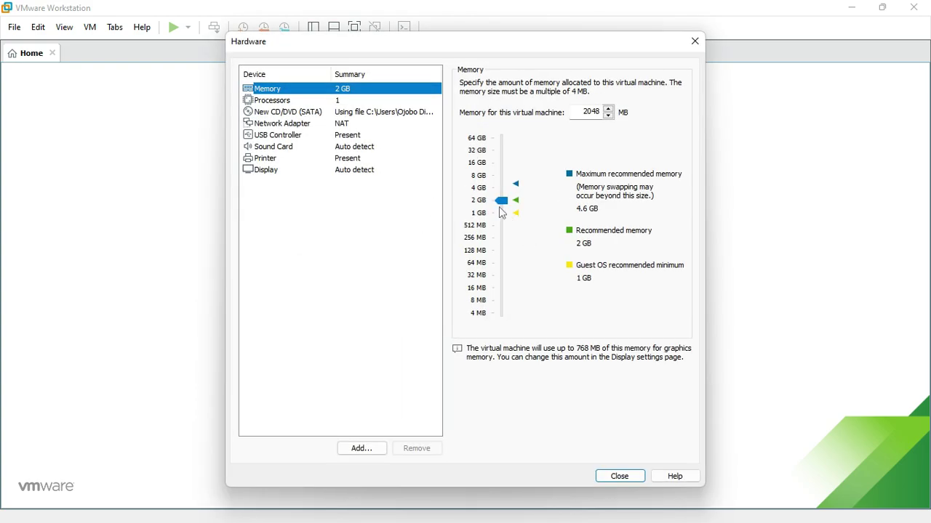
- Enable VT-x/EPT, CPU performance counter and IOMMU virtualization in the Processors settings
left_click(341, 101)
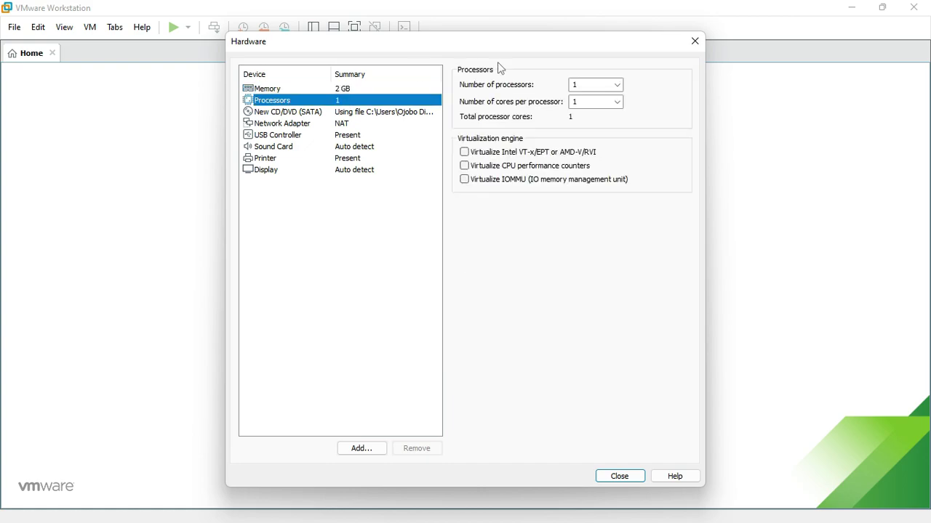
left_click(464, 151)
left_click(463, 165)
left_click(466, 179)
- Set 2 processors with 2 cores each, then finish creating the virtual machine
left_click(617, 103)
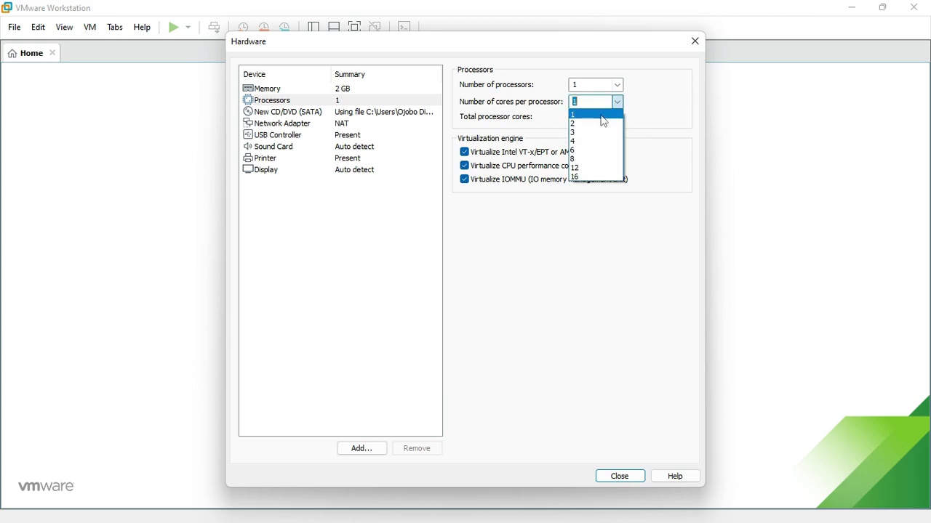
left_click(595, 119)
left_click(590, 85)
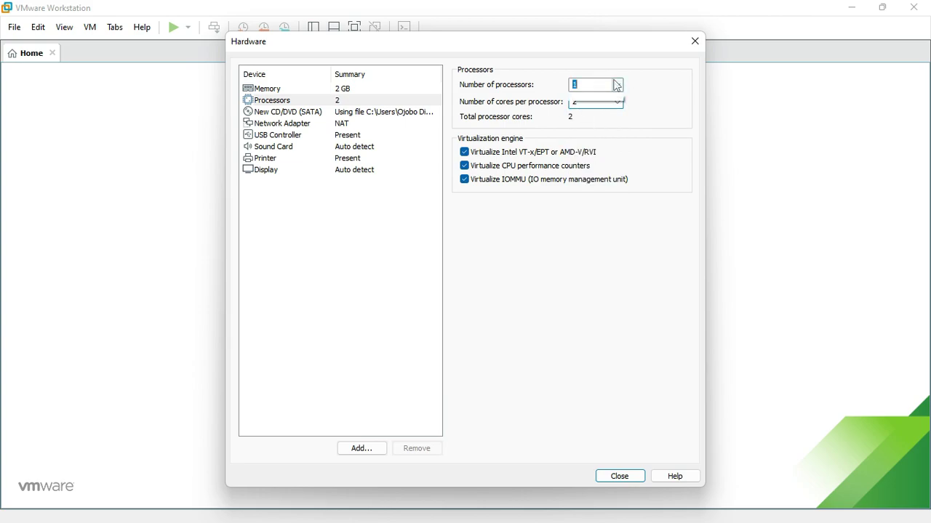
left_click(589, 106)
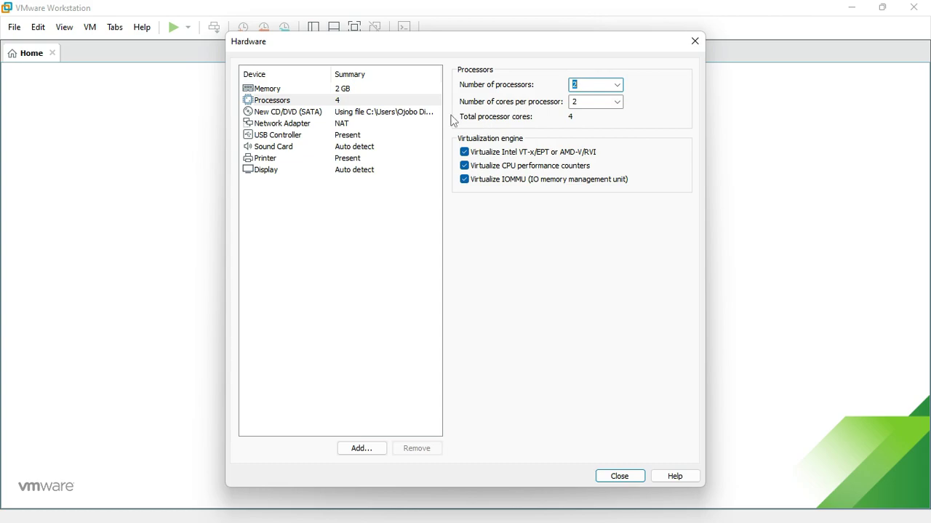
left_click(606, 479)
left_click(530, 400)
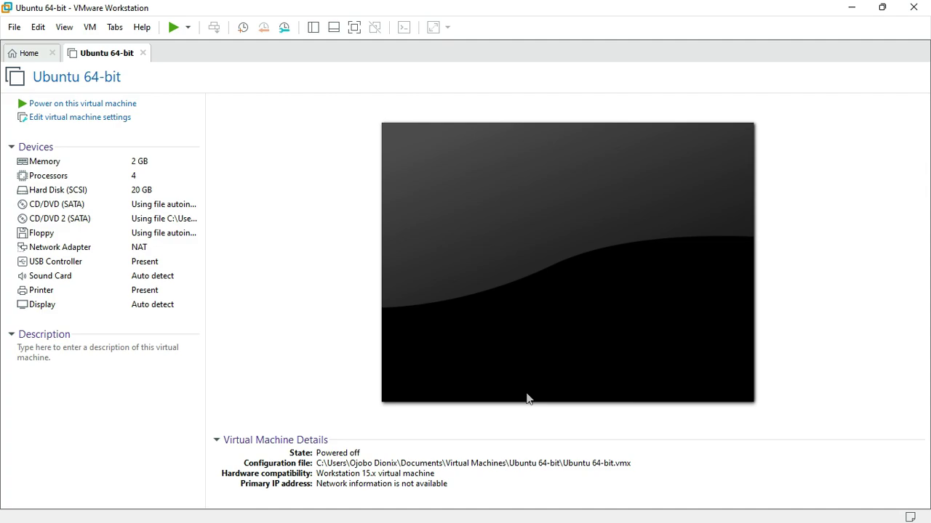
- Power on the new Ubuntu 64-bit virtual machine
left_click(527, 395)
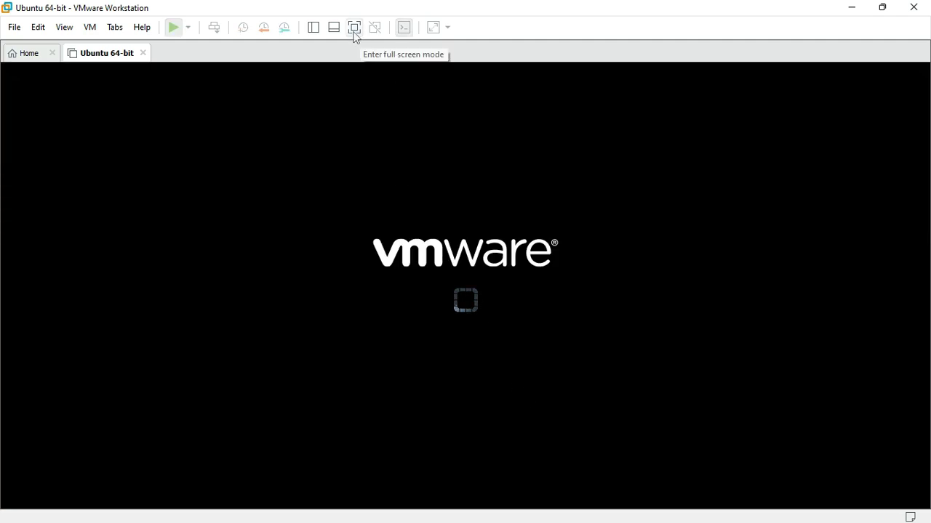
- Switch the Ubuntu VM to full screen and capture keyboard and mouse input in its console
left_click(355, 33)
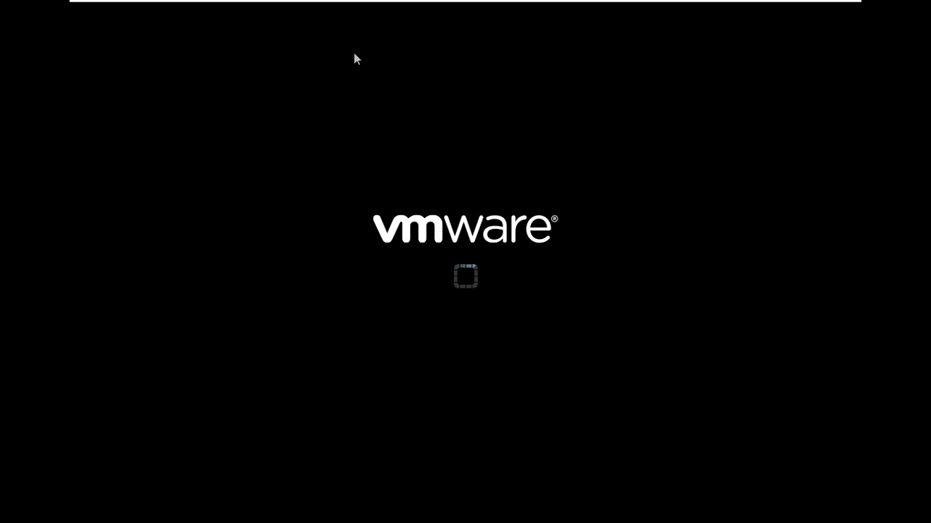
left_click(408, 290)
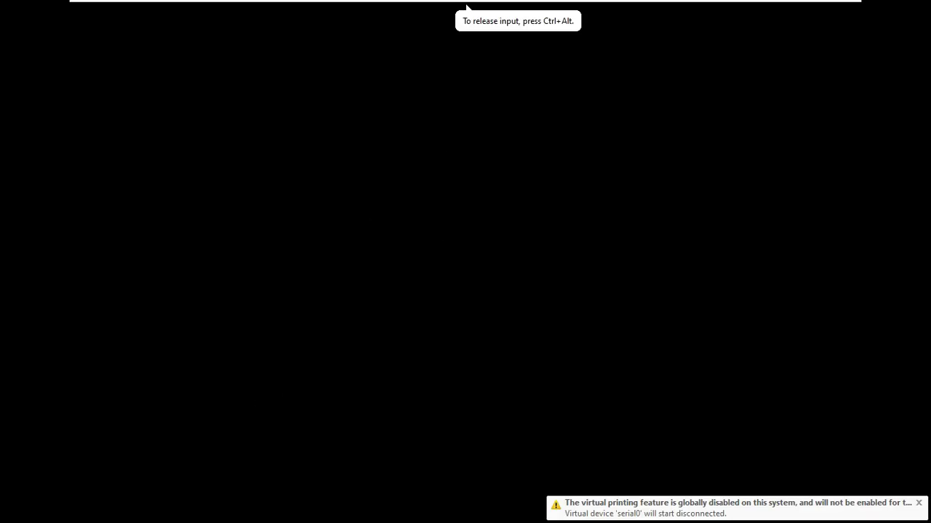